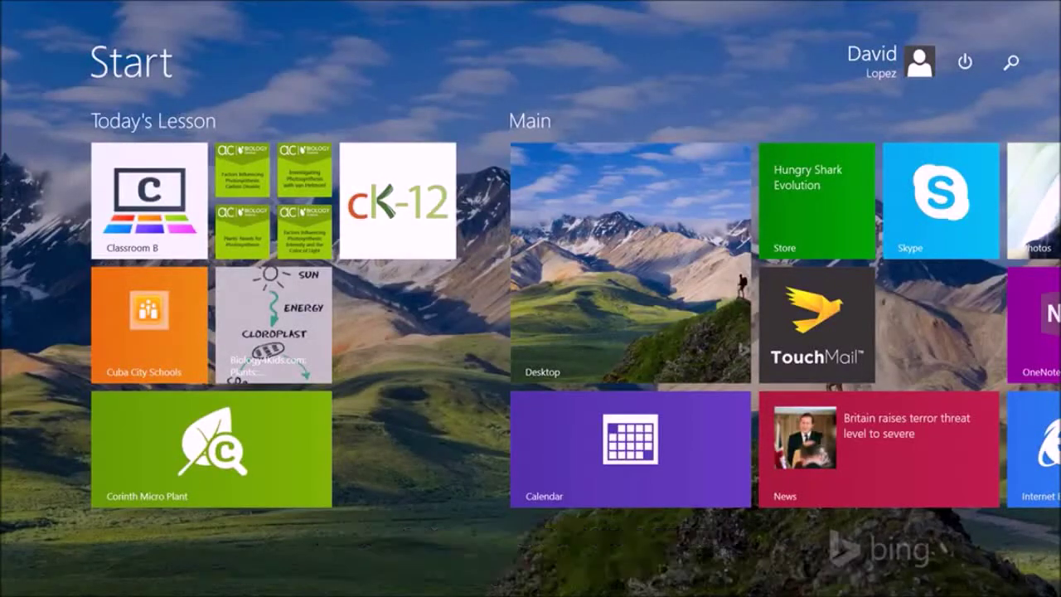
Leave the Start screen, show the additional Office 365 services including OneDrive, and minimize the browser window.
key(super)
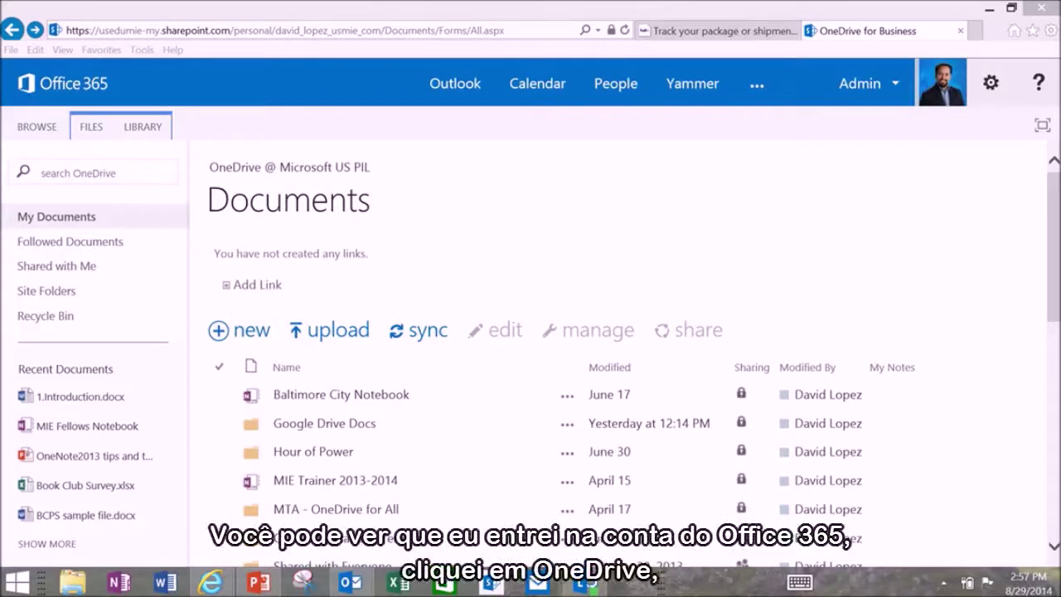
click(757, 83)
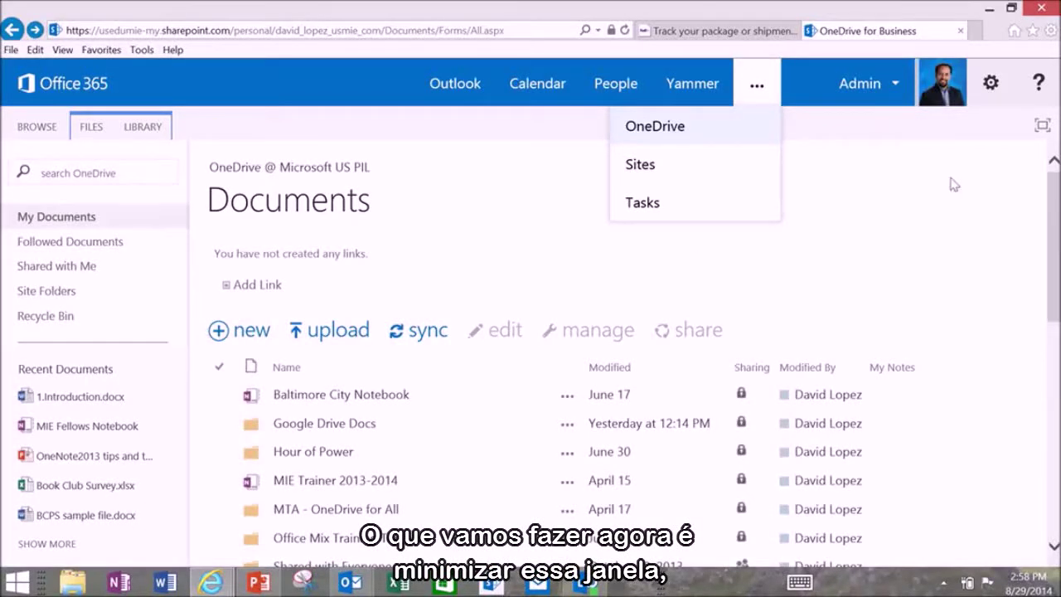
click(989, 8)
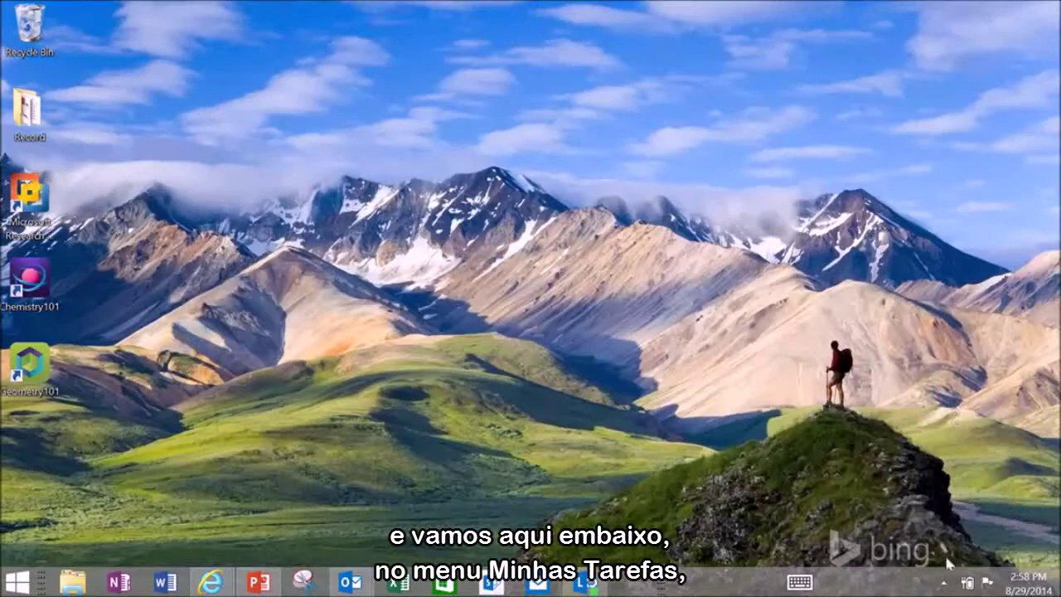
Open the synced Google Drive folder from its background sync app and snap its window to the left half of the screen.
click(943, 583)
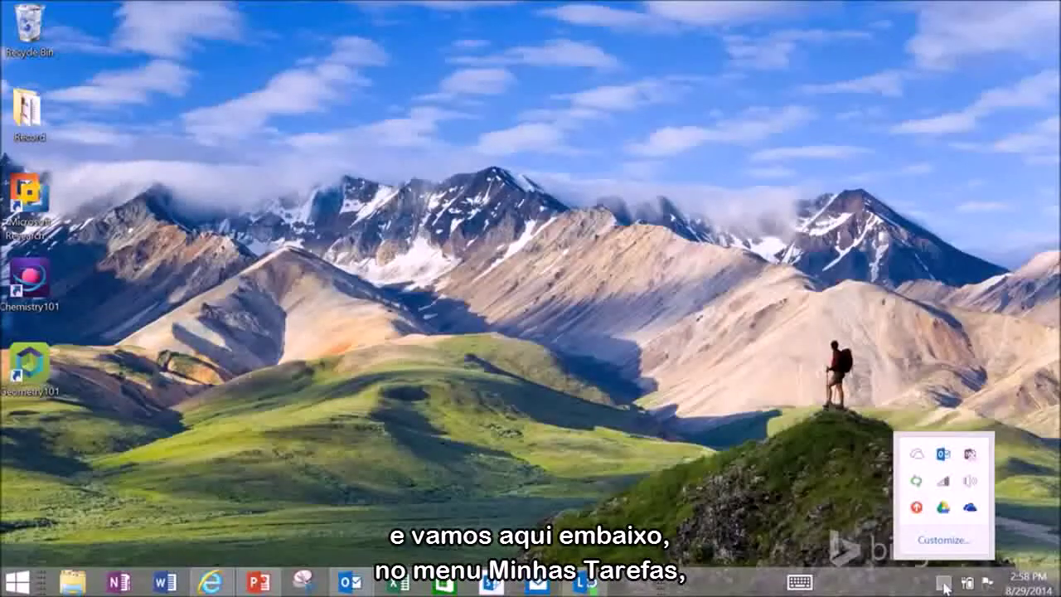
right_click(945, 509)
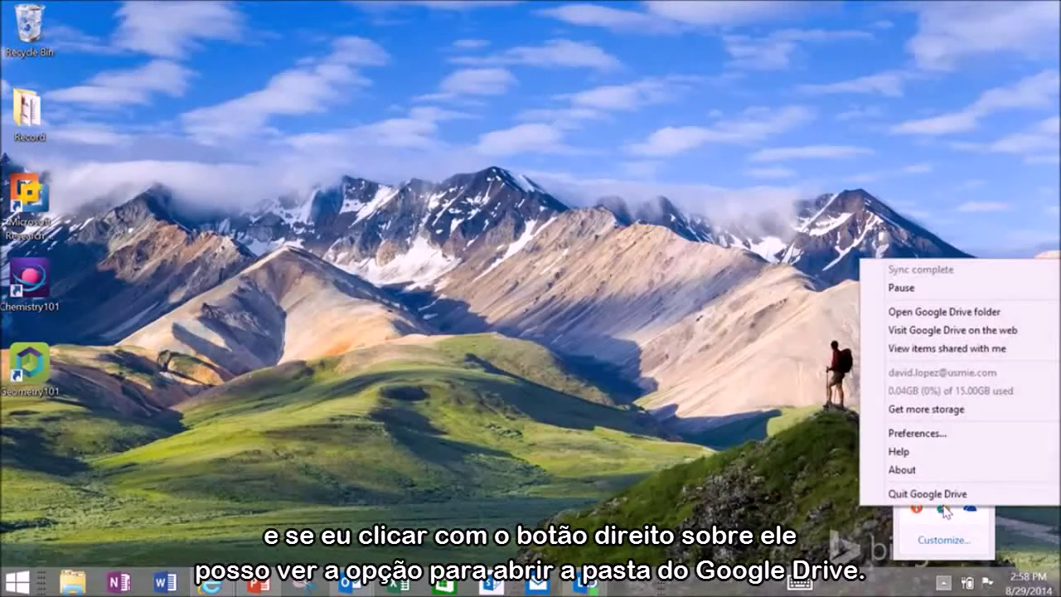
click(964, 313)
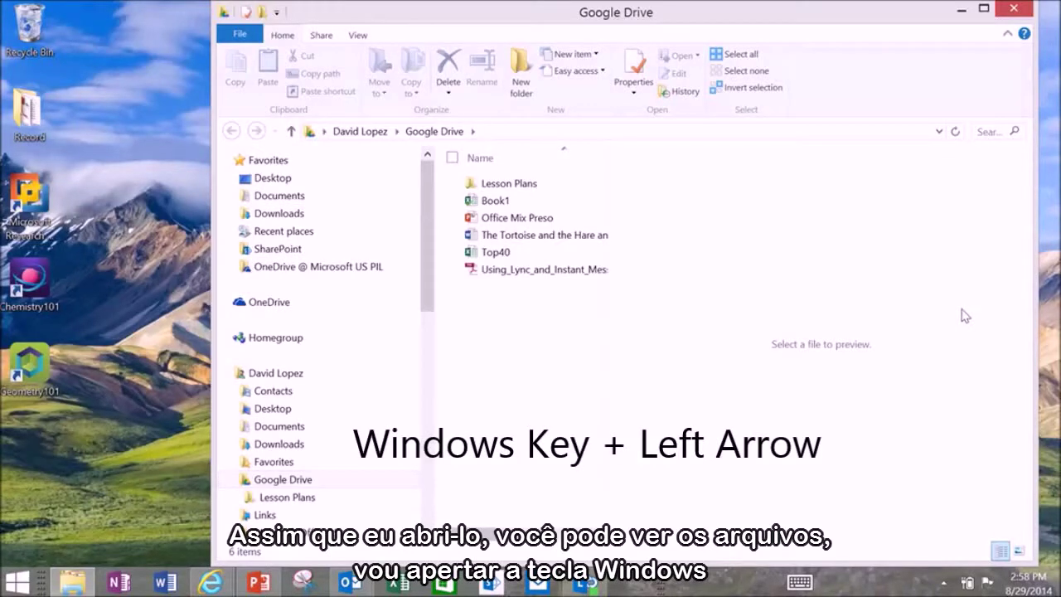
key(super+Left)
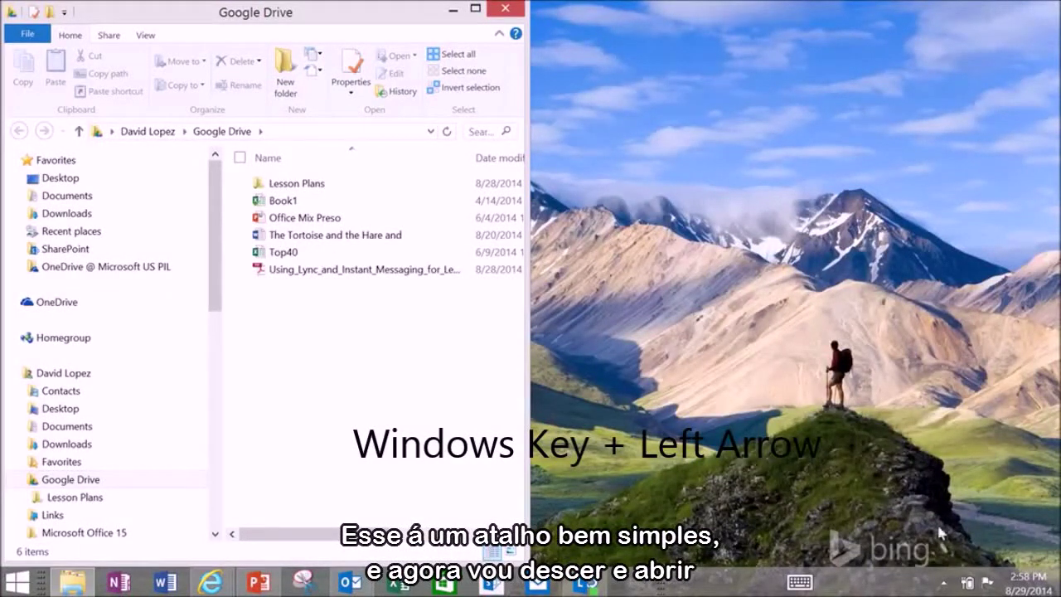
Open the synced OneDrive for Business folder and snap its window to the right half of the screen.
click(946, 585)
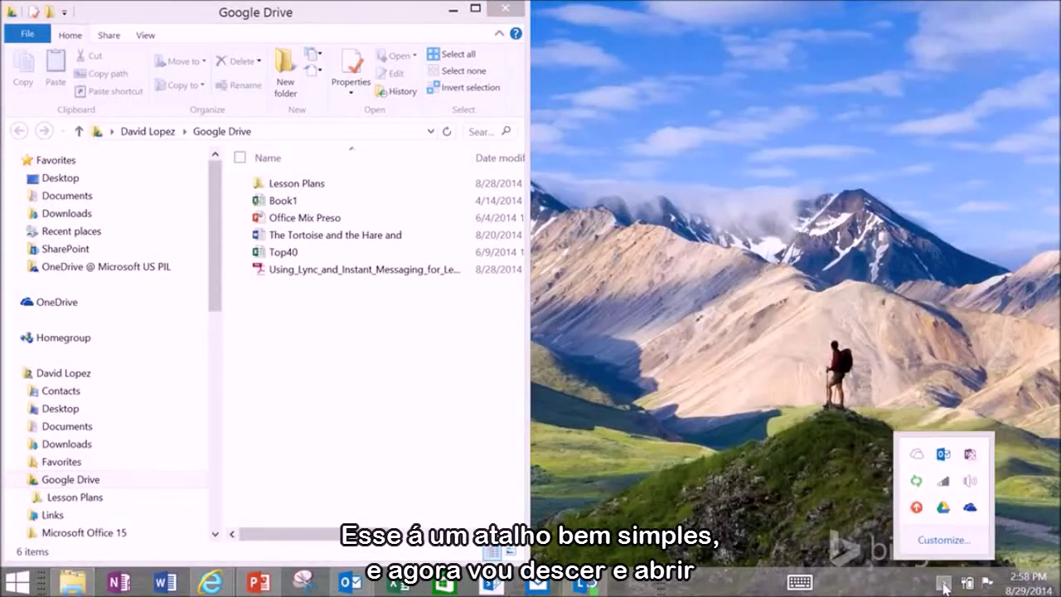
right_click(972, 511)
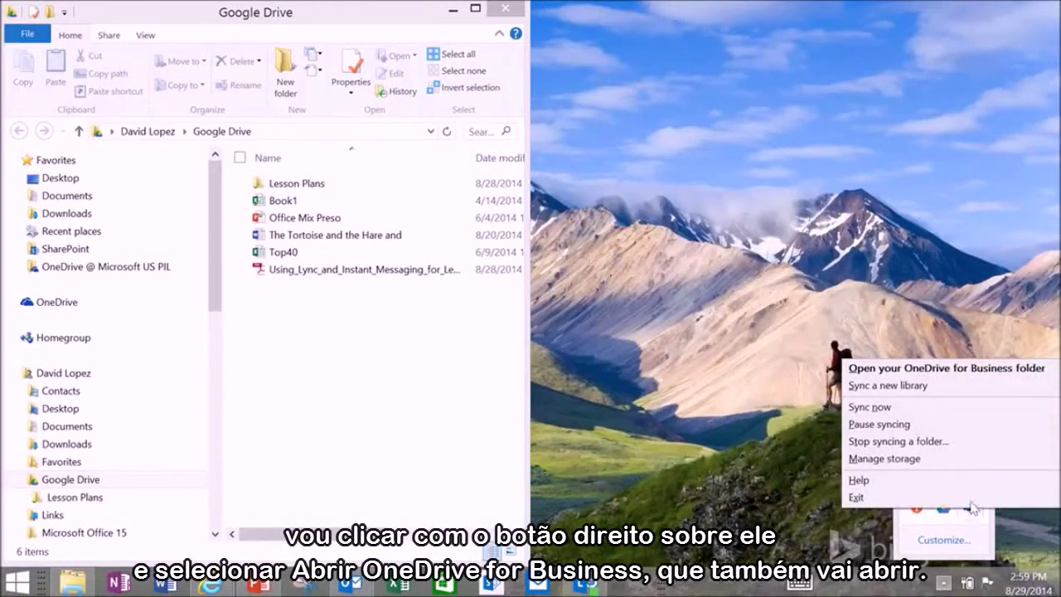
click(958, 372)
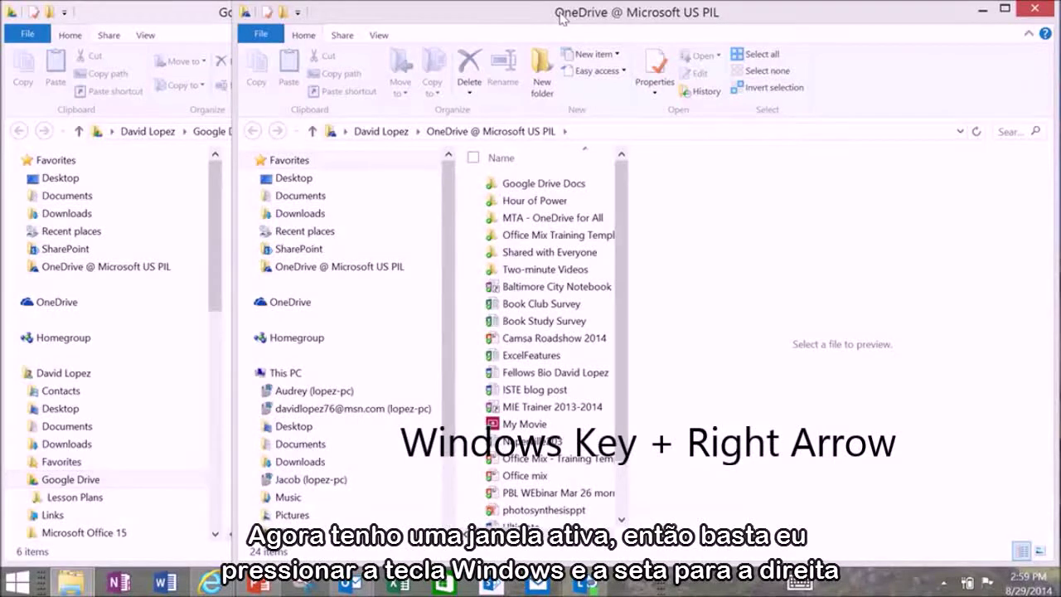
key(super+Right)
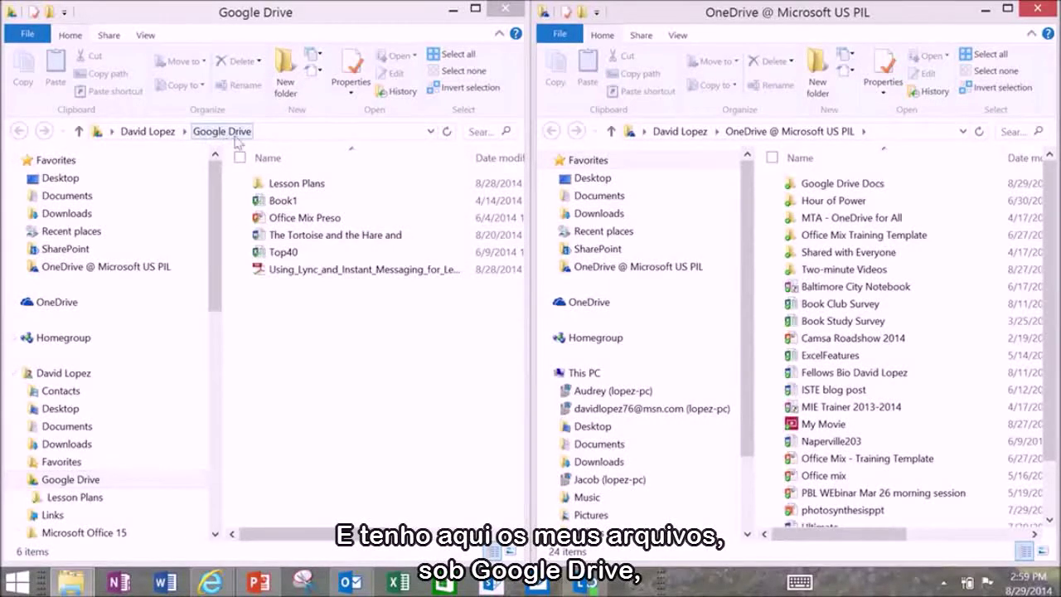
Move Book1, Office Mix Preso, The Tortoise and the Hare, Top40 and the Using_Lync PDF from Google Drive into OneDrive's Google Drive Docs folder.
click(250, 203)
click(245, 217)
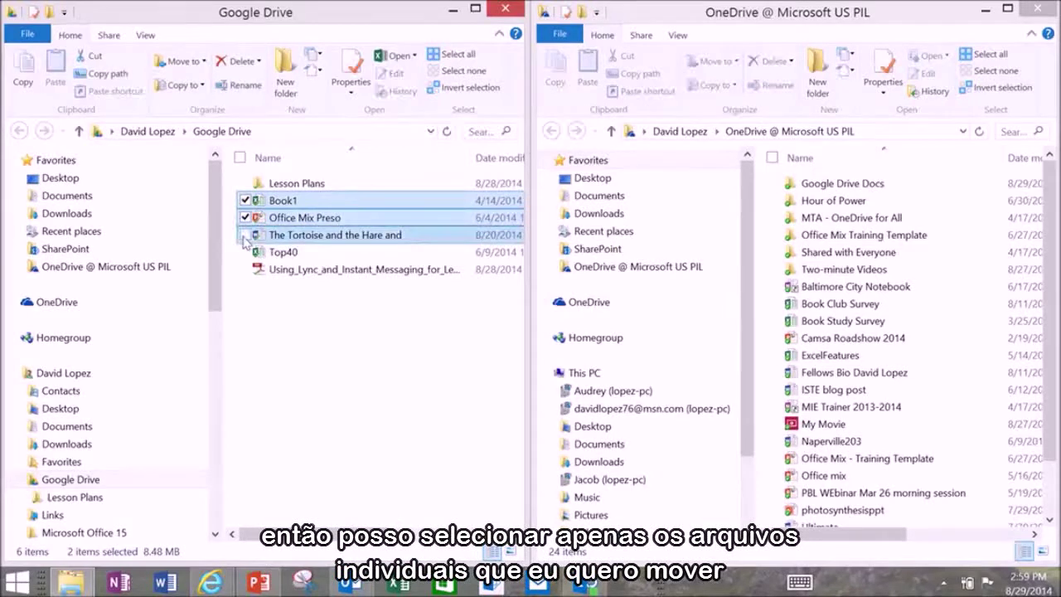
click(246, 236)
click(246, 252)
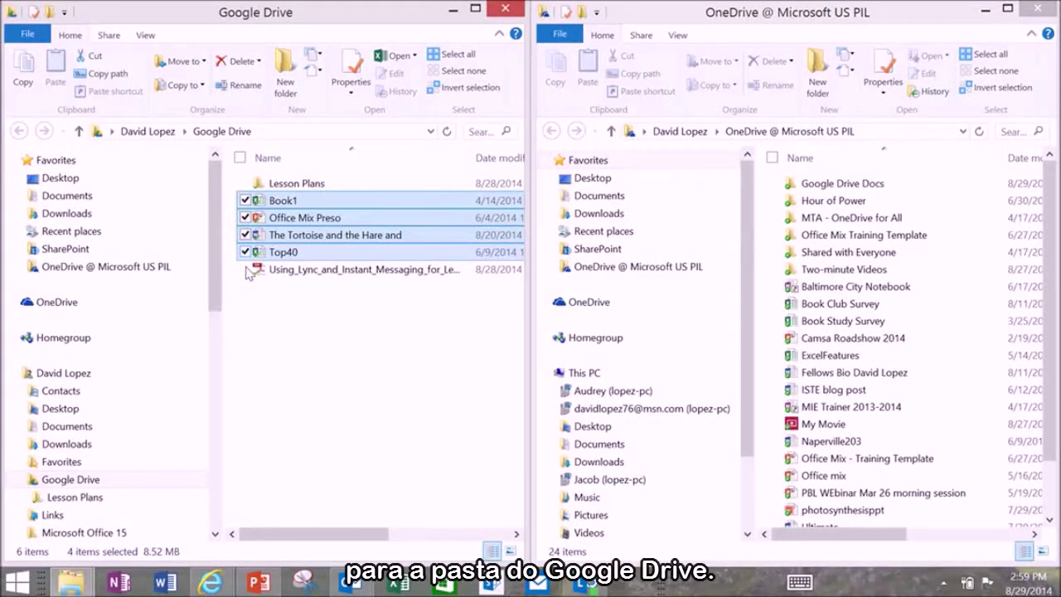
click(246, 269)
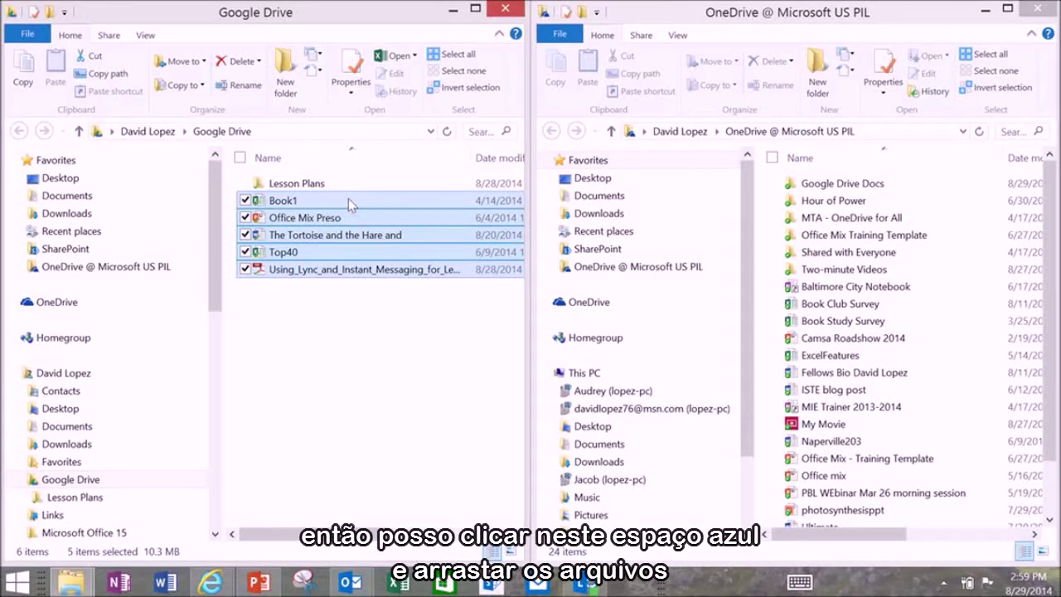
drag(348, 198, 832, 190)
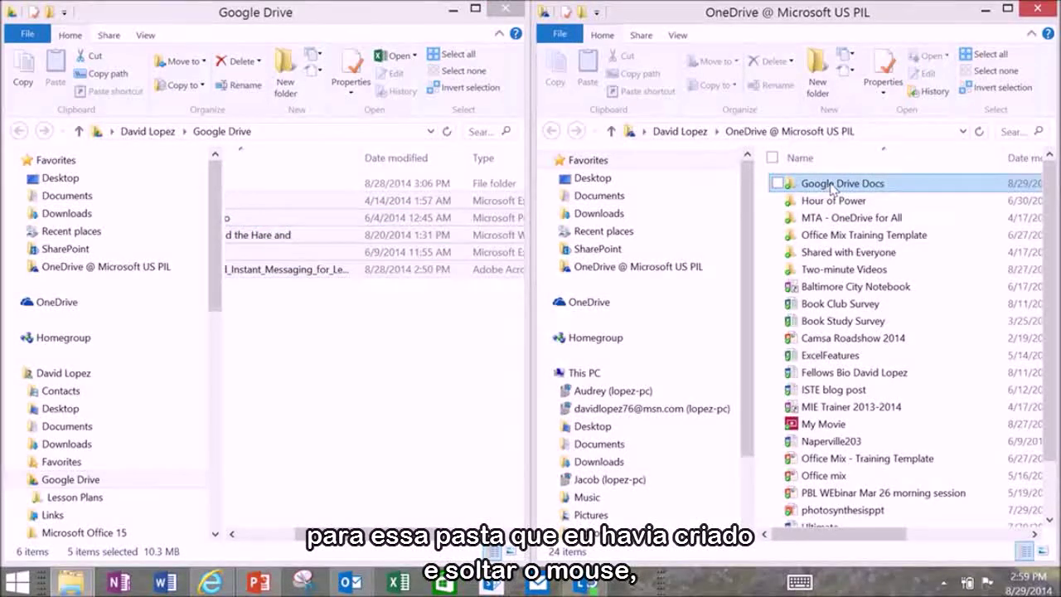
click(232, 534)
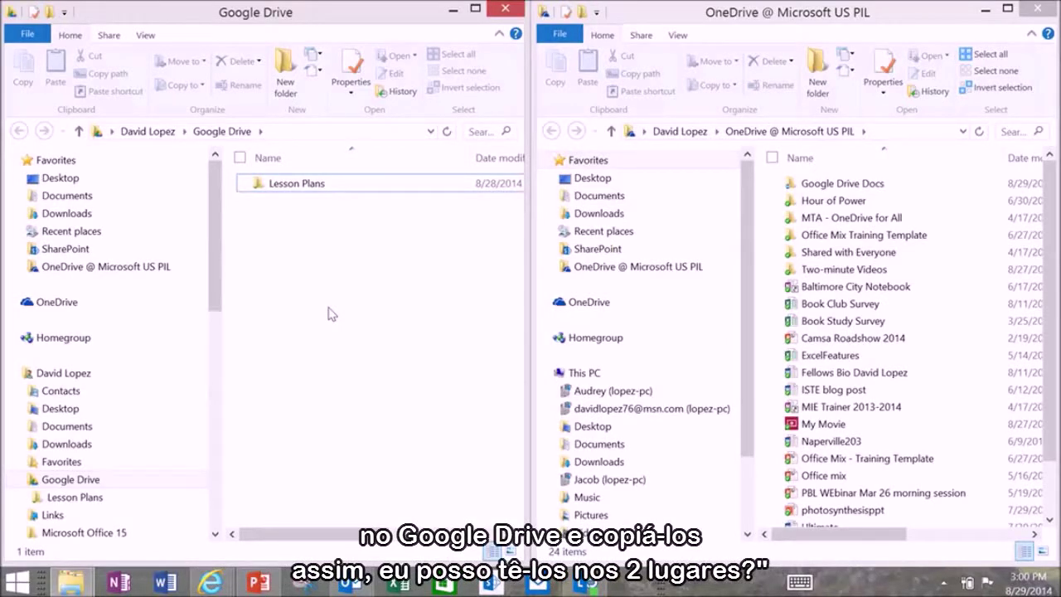
View the contents of the Lesson Plans folder in Google Drive and return to the parent folder.
click(282, 181)
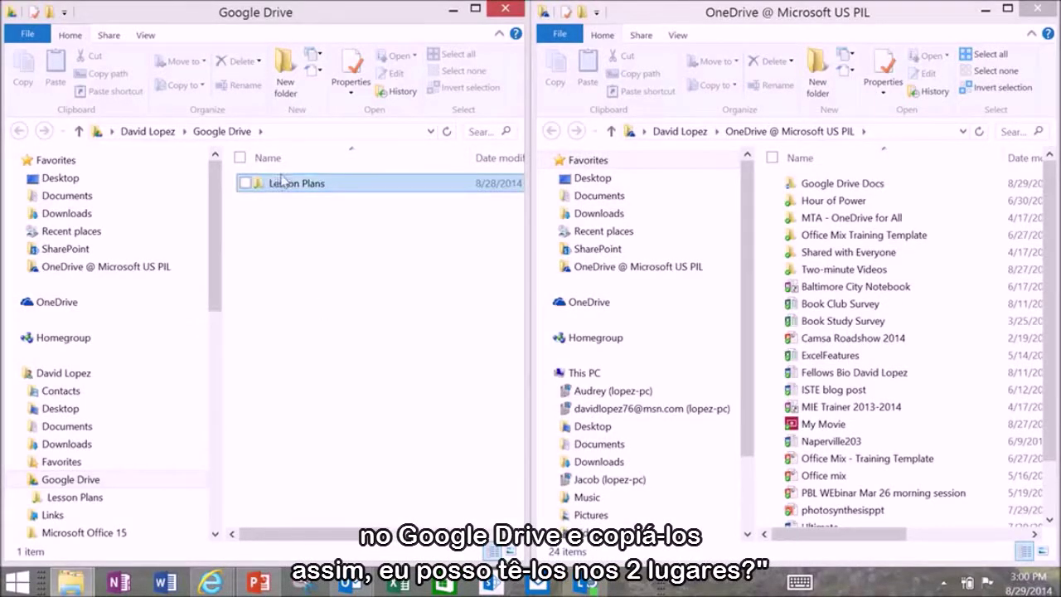
click(283, 181)
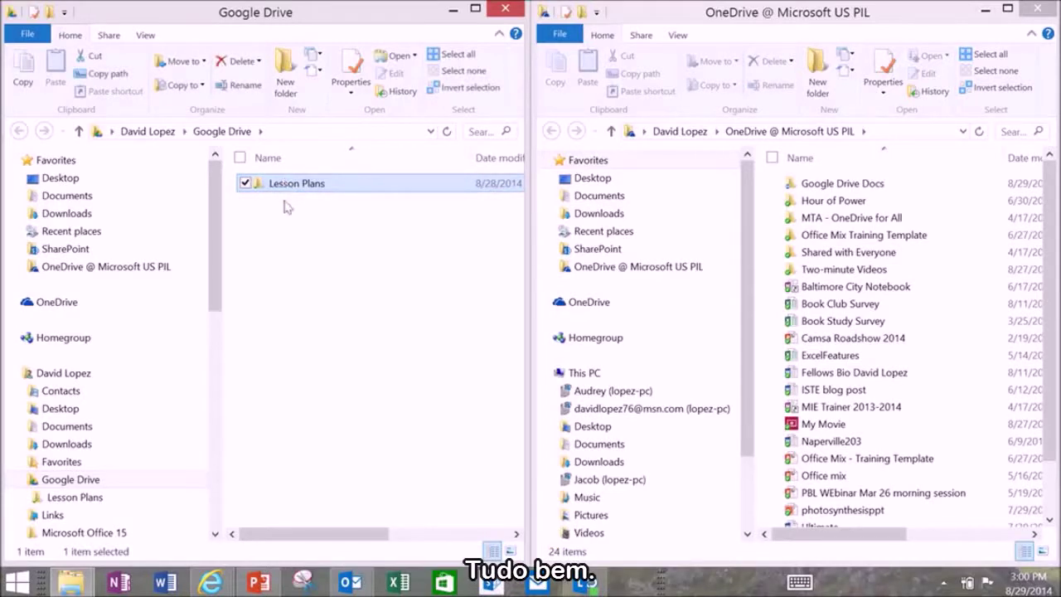
double_click(291, 183)
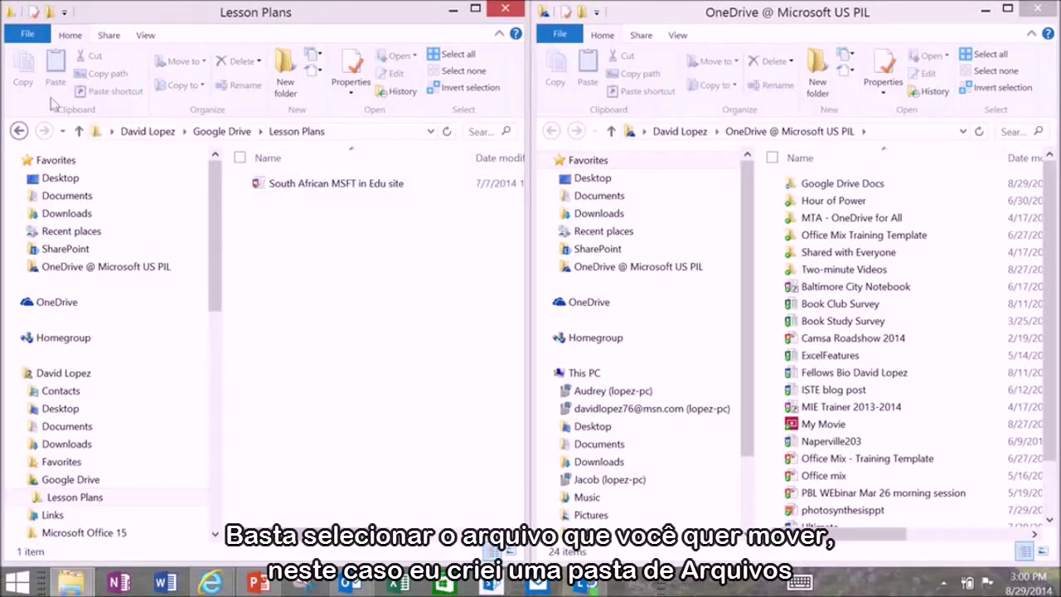
click(19, 131)
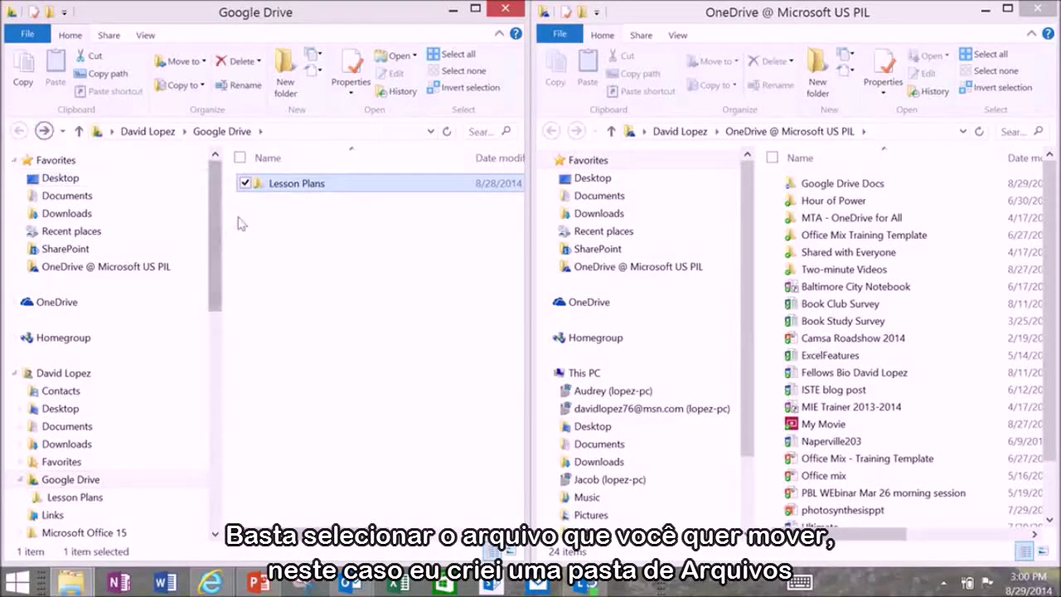
Copy the Lesson Plans folder from Google Drive into OneDrive's Google Drive Docs folder and return to the OneDrive root.
right_click(294, 186)
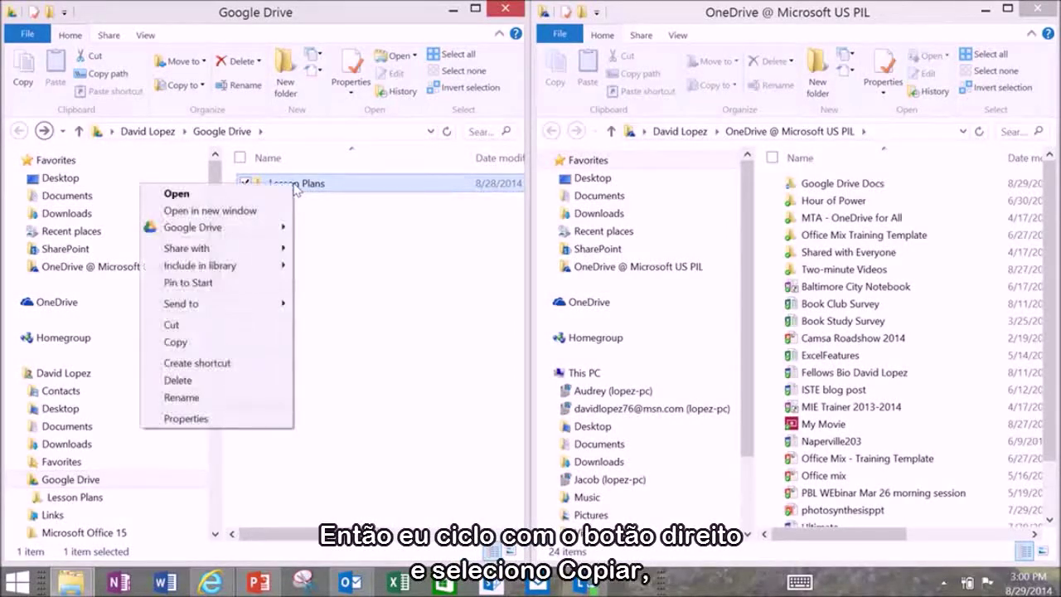
click(199, 343)
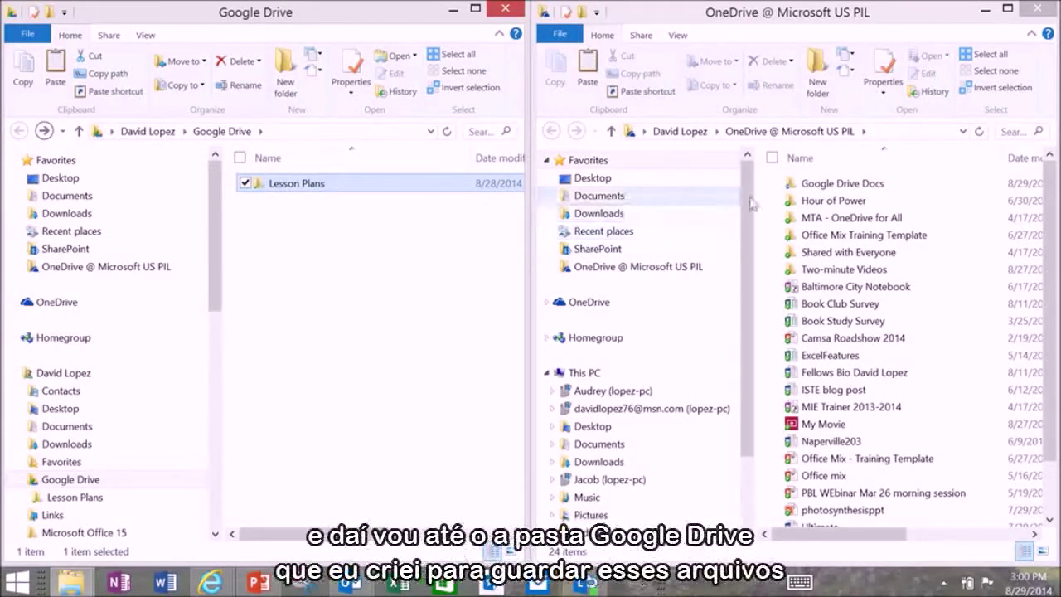
double_click(843, 184)
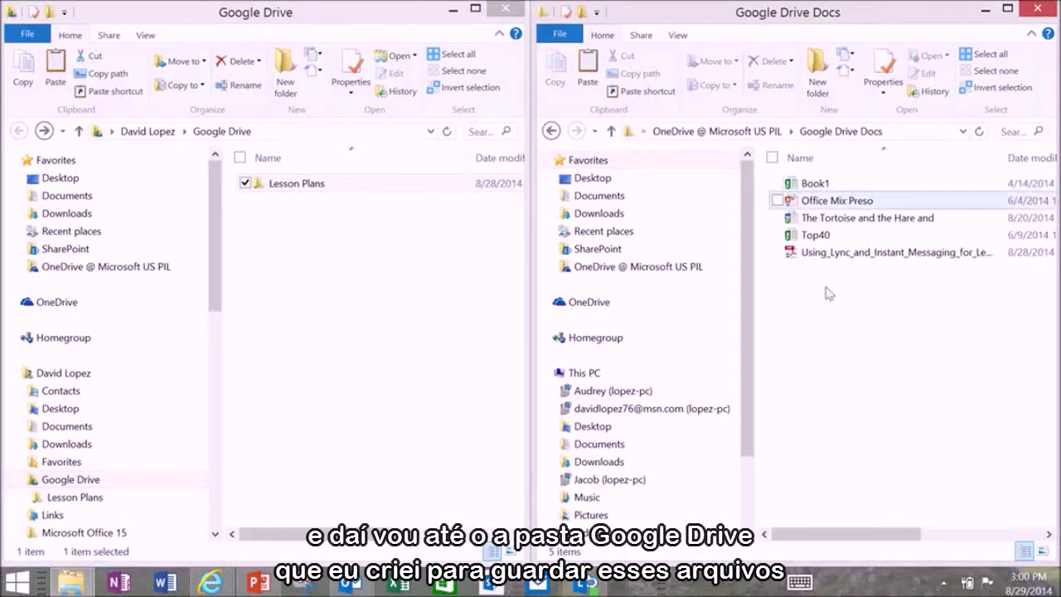
right_click(635, 307)
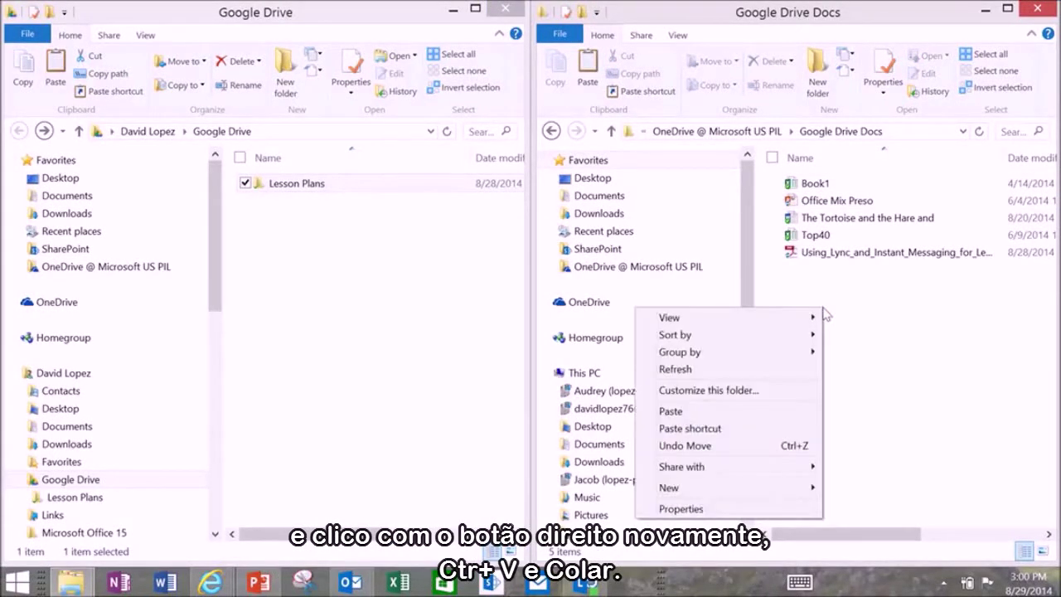
click(707, 412)
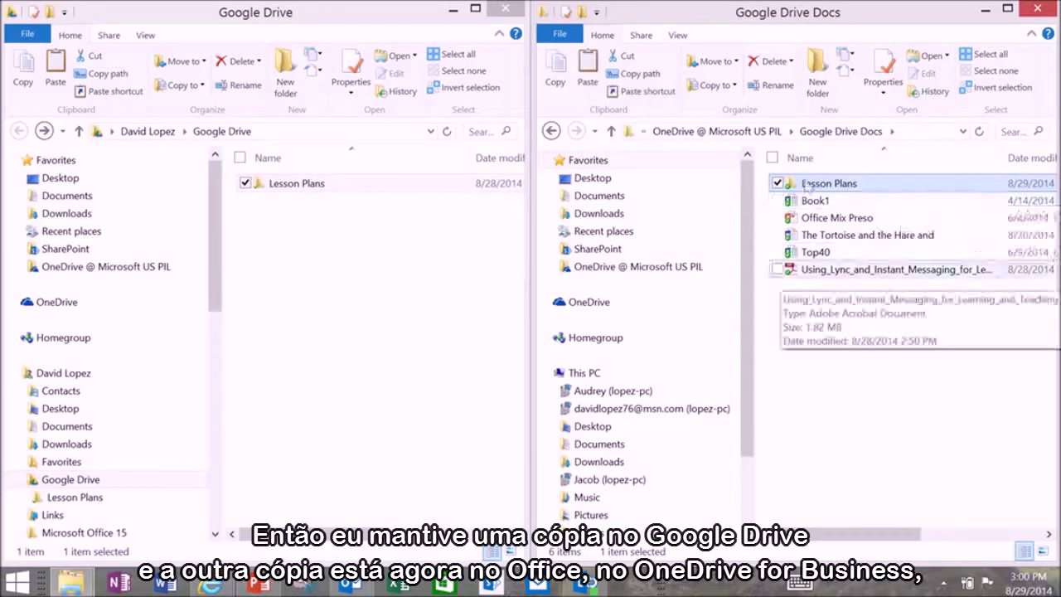
click(551, 131)
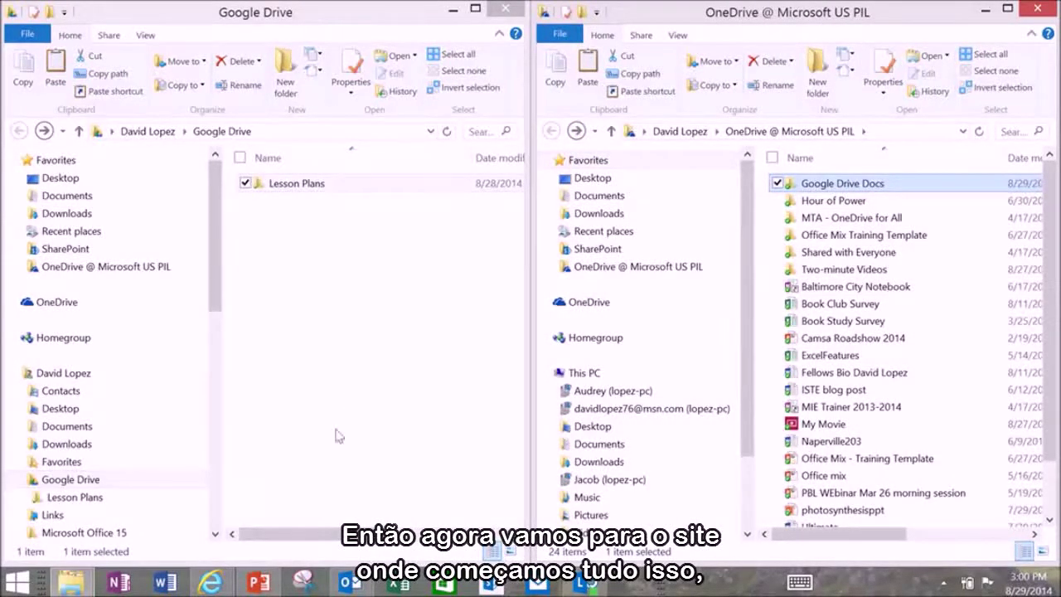
Switch to OneDrive for Business in the browser and check the transferred items inside the Google Drive Docs folder.
mouse_move(211, 583)
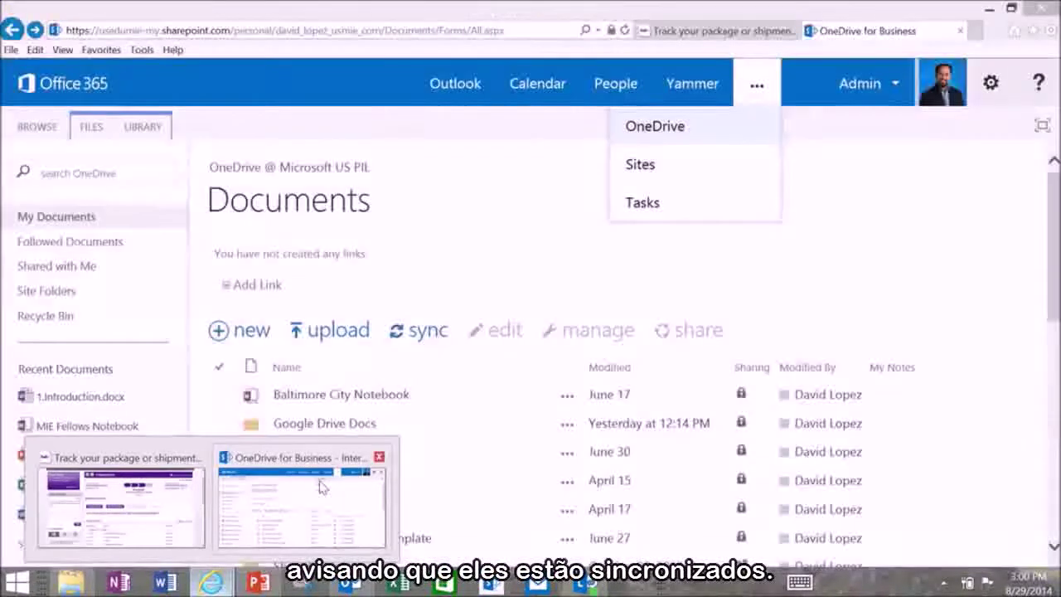
click(322, 487)
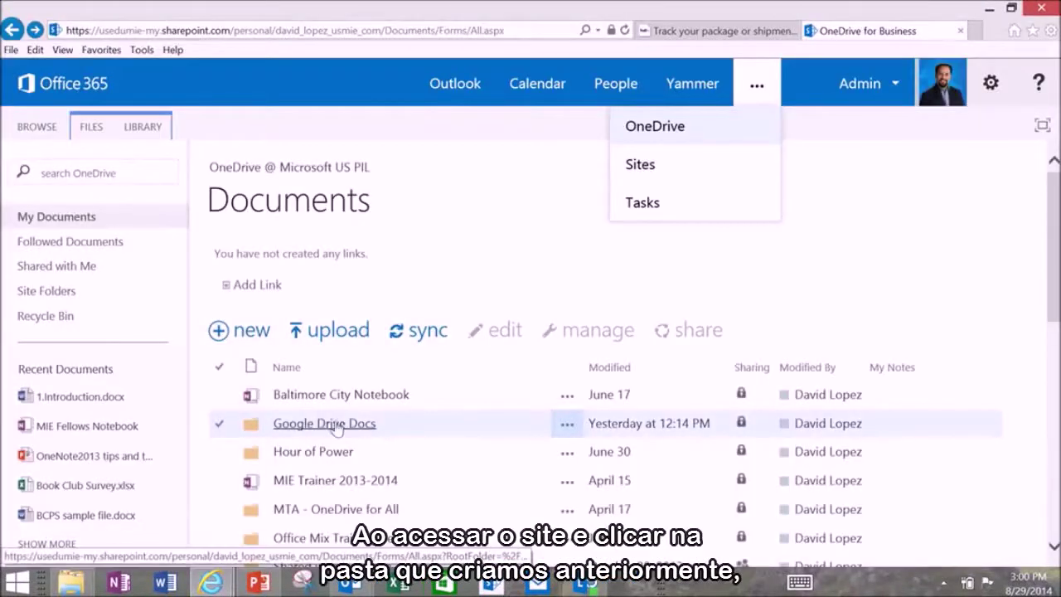
click(328, 428)
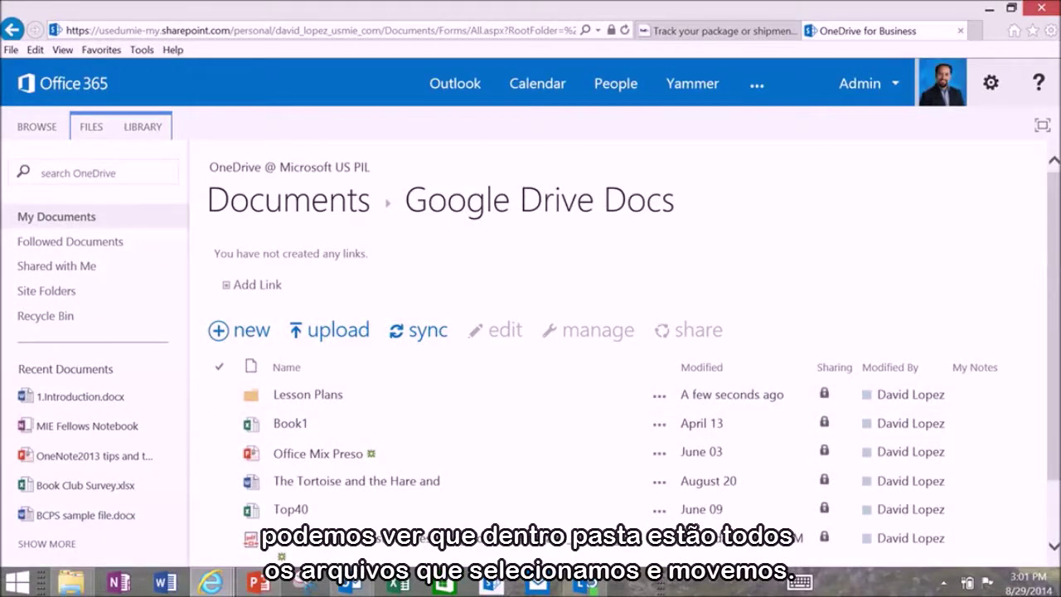
scroll(954, 373, down, 2)
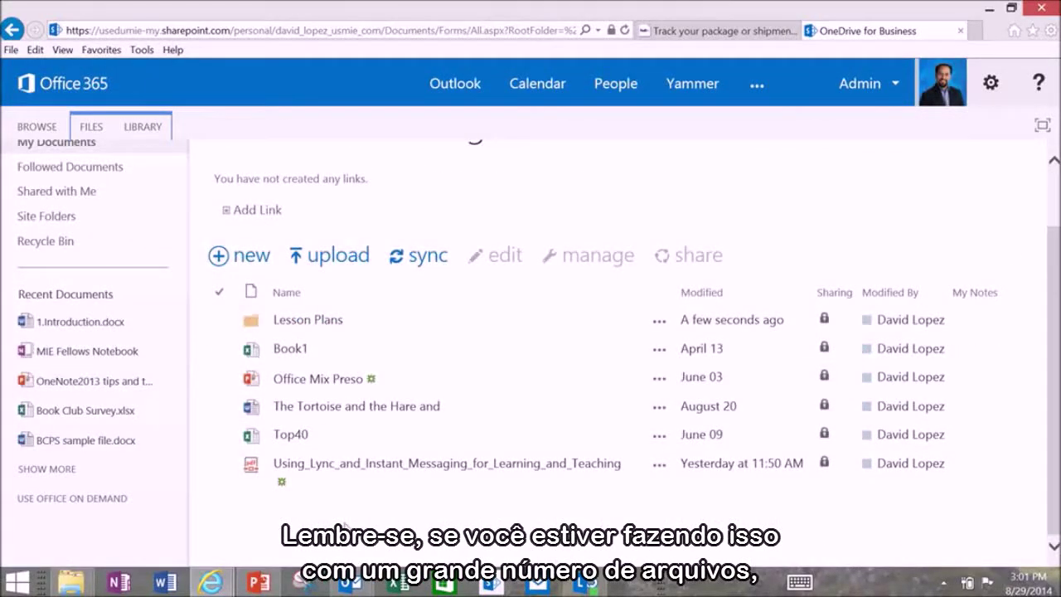